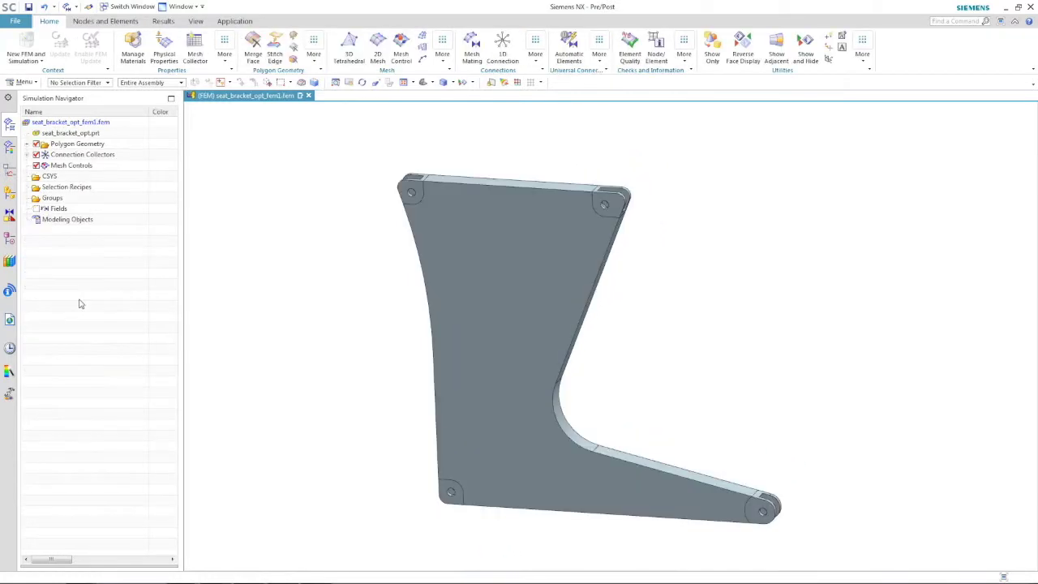
Mesh all the bracket bodies with 3D tetrahedral elements.
click(349, 45)
drag(360, 132, 836, 543)
click(166, 559)
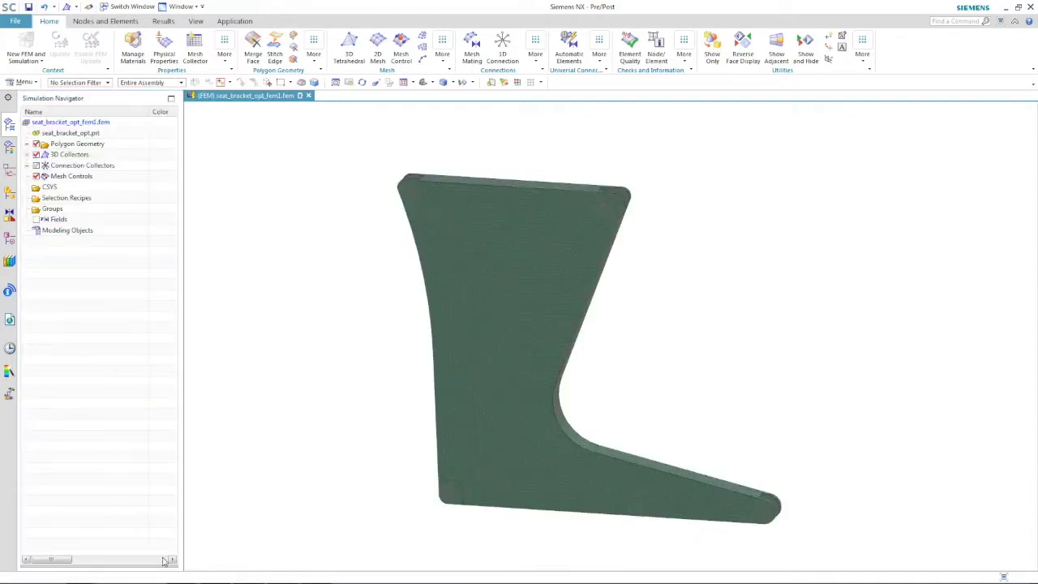
In 3D Collectors, colour the first two boss meshes red.
click(26, 154)
click(36, 165)
click(154, 176)
click(154, 176)
click(57, 128)
click(118, 253)
click(154, 194)
click(57, 128)
click(117, 253)
Colour the third and fourth boss meshes, 3d_mesh(3) and 3d_mesh(4), red.
click(154, 198)
click(57, 128)
click(117, 253)
click(155, 209)
click(155, 209)
click(57, 129)
click(117, 253)
Colour the main plate mesh, 3d_mesh(5), bright green.
click(155, 219)
click(98, 129)
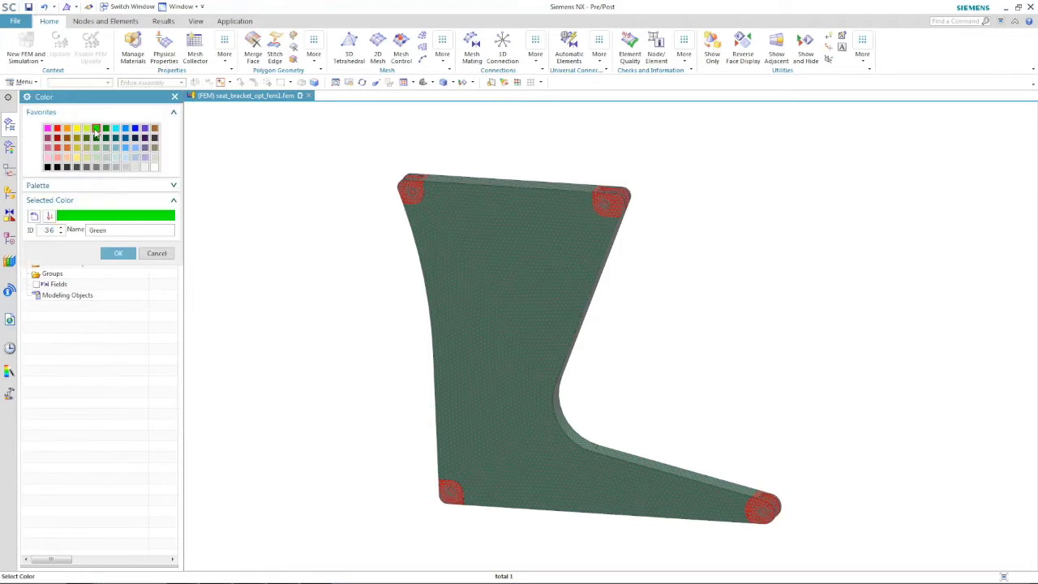
click(118, 253)
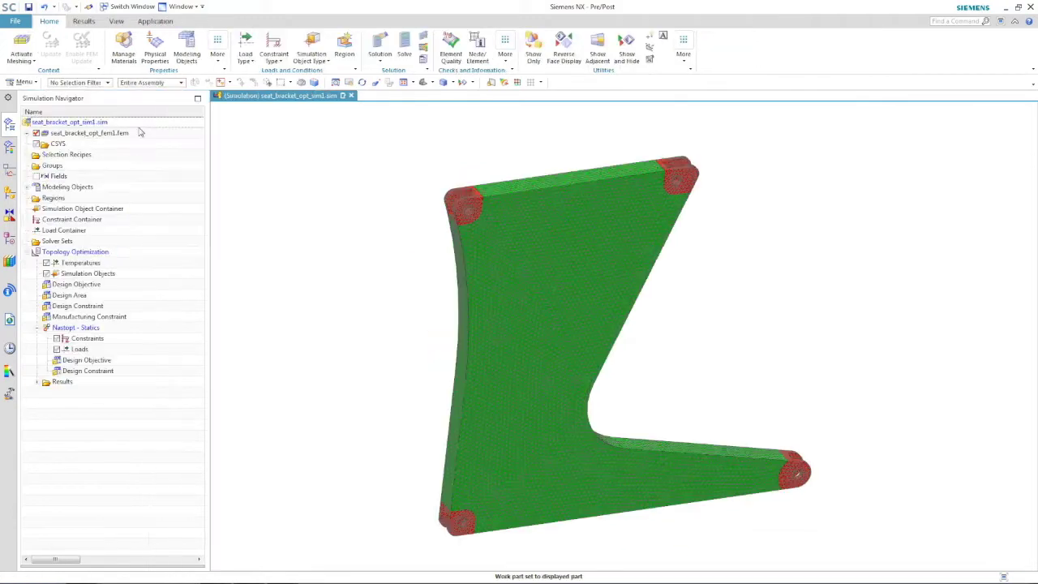
click(99, 360)
double_click(100, 360)
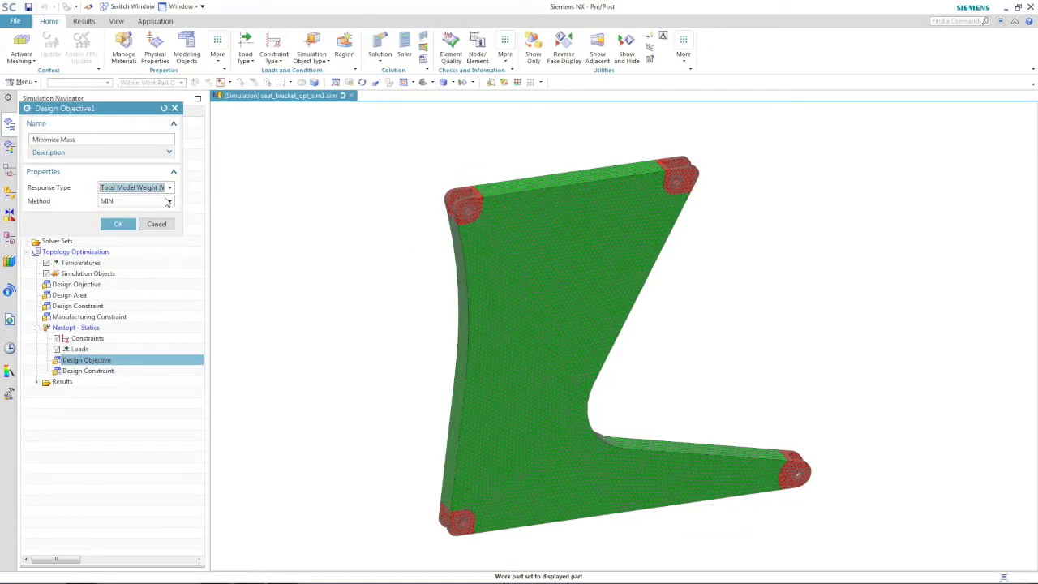
Keep the Minimize Mass objective and add a 0.75–2 kg Mass Target design constraint.
click(118, 224)
double_click(89, 370)
text(Mass Target)
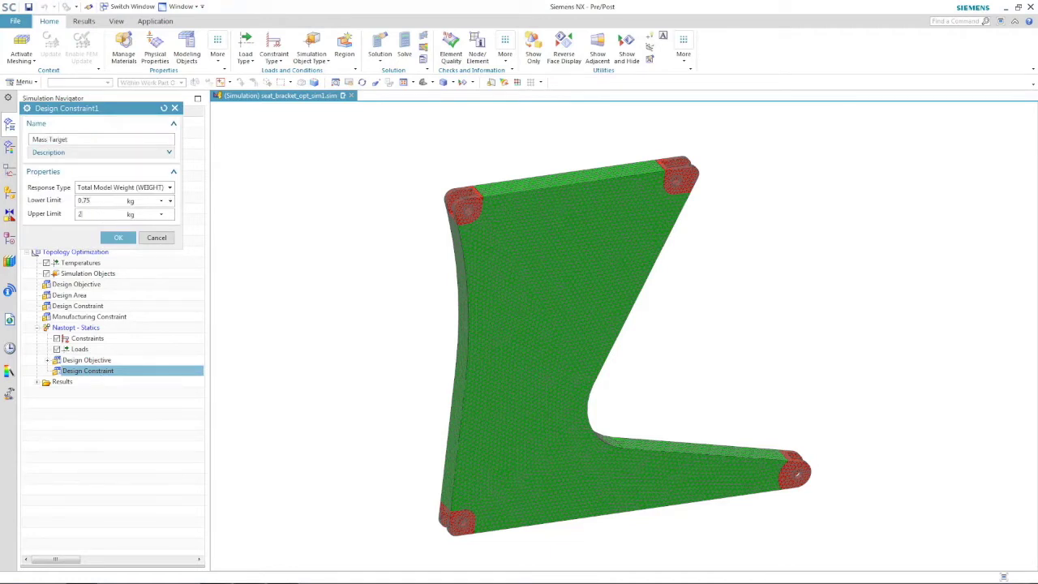
click(103, 238)
Fix translation on the lower-left and right-end mounting hole faces.
right_click(86, 339)
mouse_move(114, 367)
click(237, 406)
scroll(511, 238, up, 5)
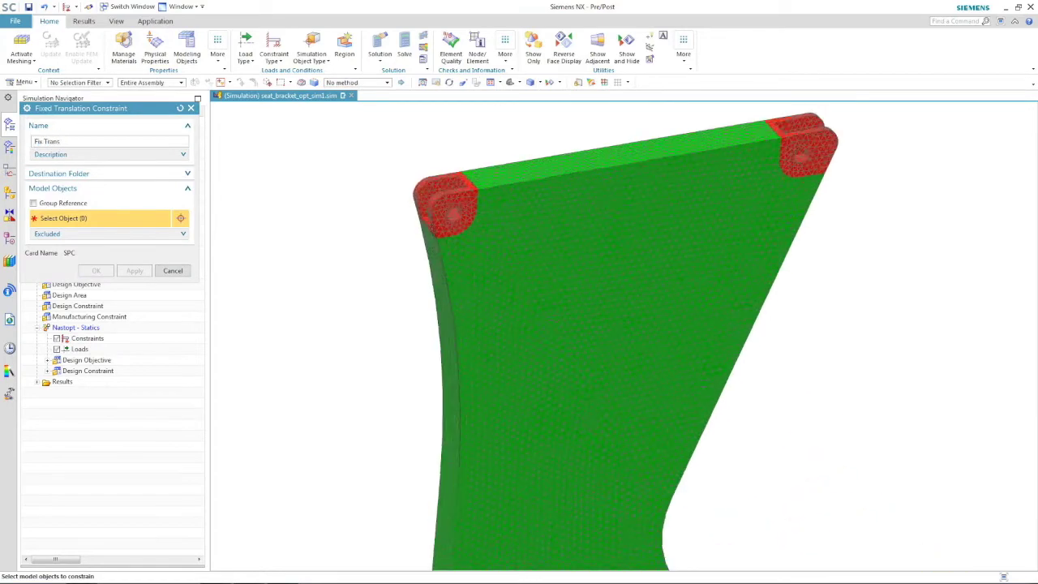
click(413, 371)
click(463, 413)
scroll(715, 423, down, 3)
scroll(715, 423, down, 5)
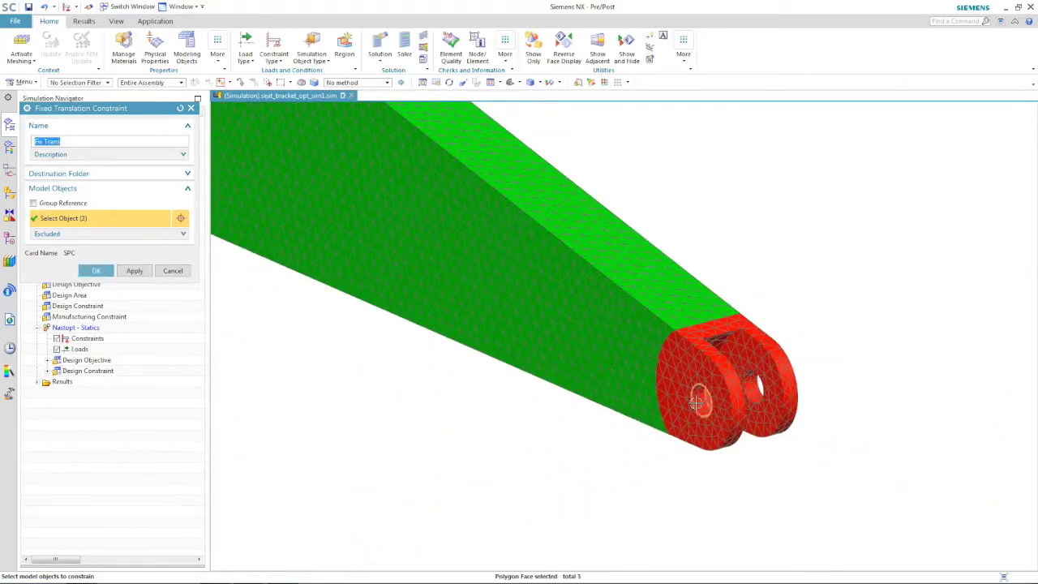
click(96, 270)
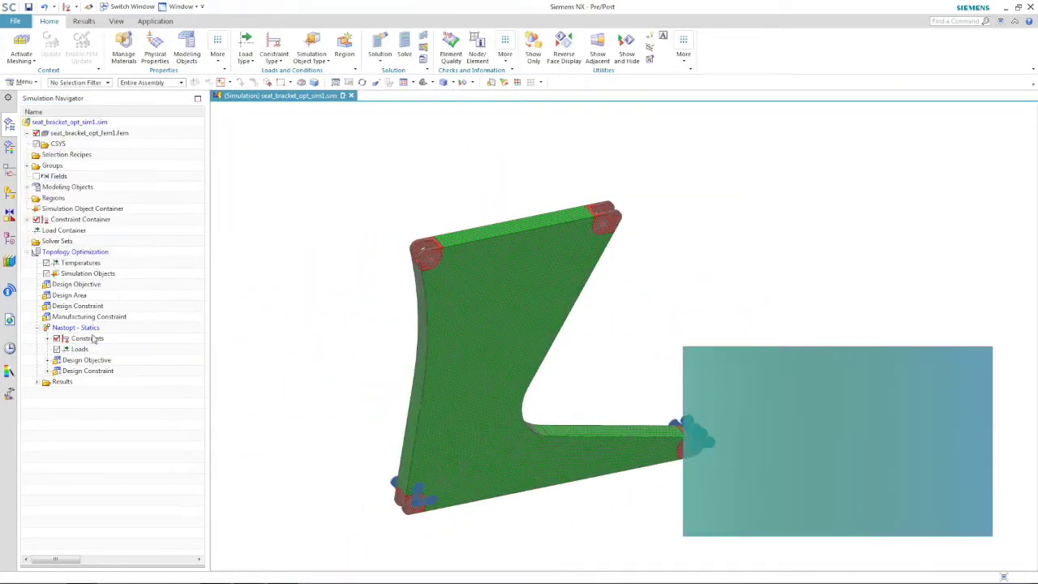
Start a new Force load on the solution.
right_click(90, 350)
mouse_move(120, 371)
click(182, 387)
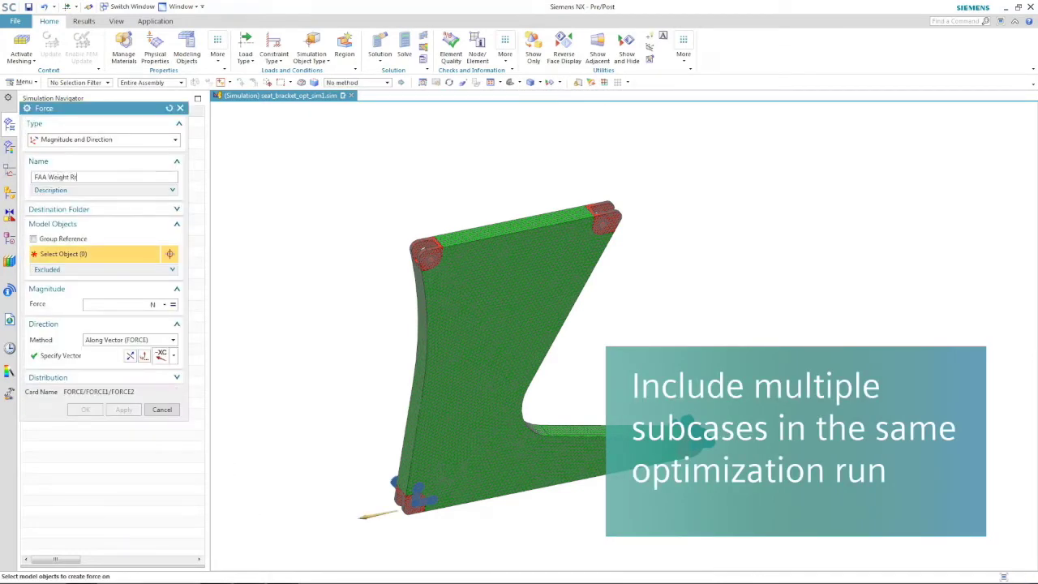
Create the 'FAA Weight Requirement' force (2380) along ZC on the top lug hole faces.
text(FAA Weight Requirement)
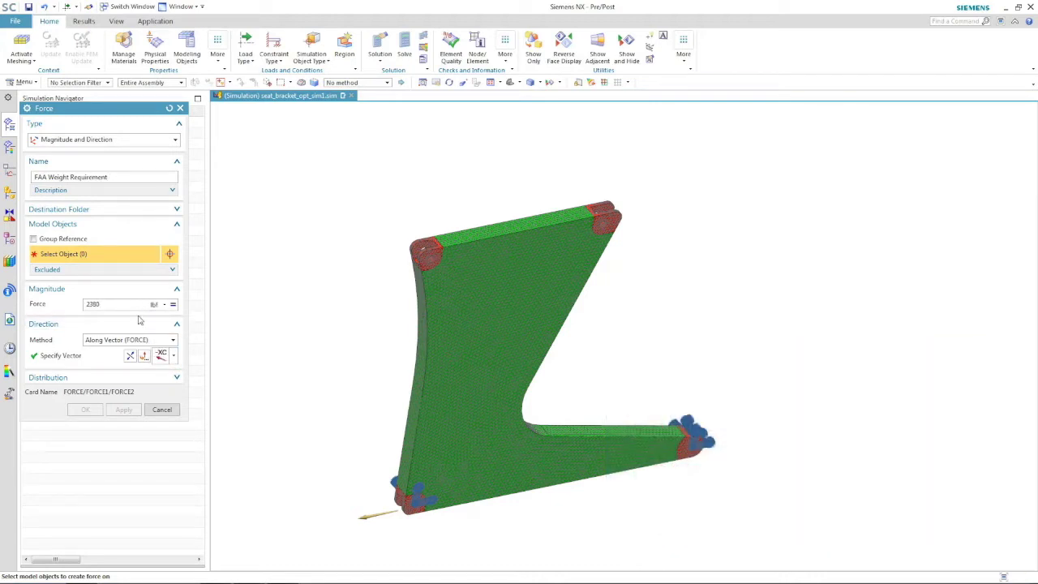
click(173, 356)
click(162, 303)
scroll(423, 253, down, 8)
click(372, 267)
scroll(406, 260, down, 2)
click(445, 244)
scroll(446, 252, up, 5)
click(651, 316)
click(673, 298)
middle_drag(673, 299, 121, 416)
click(123, 410)
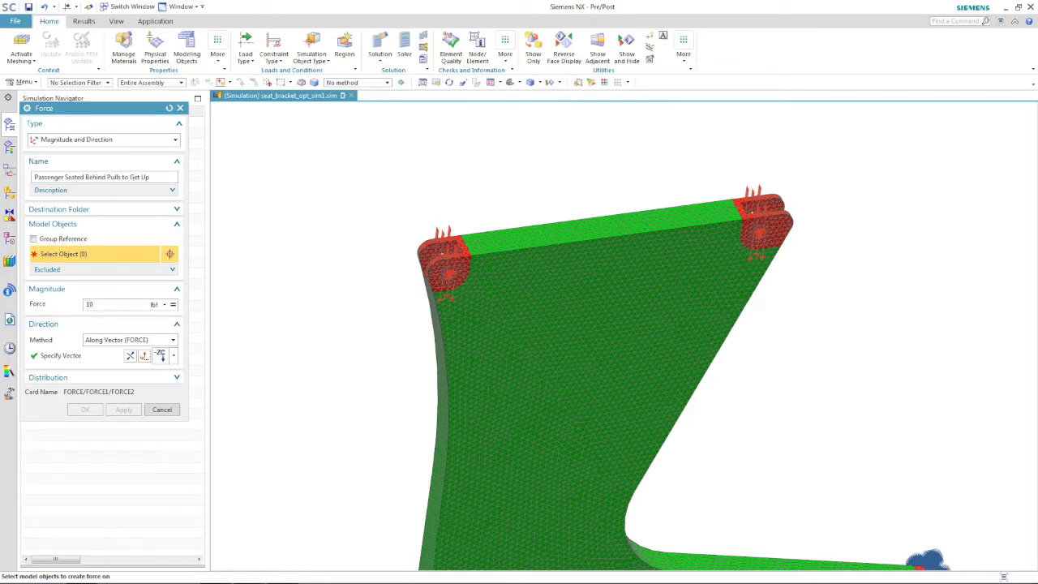
Create the 1020 lbf 'Passenger Seated Behind Pulls to Get Up' force along -ZC on both lugs.
click(173, 355)
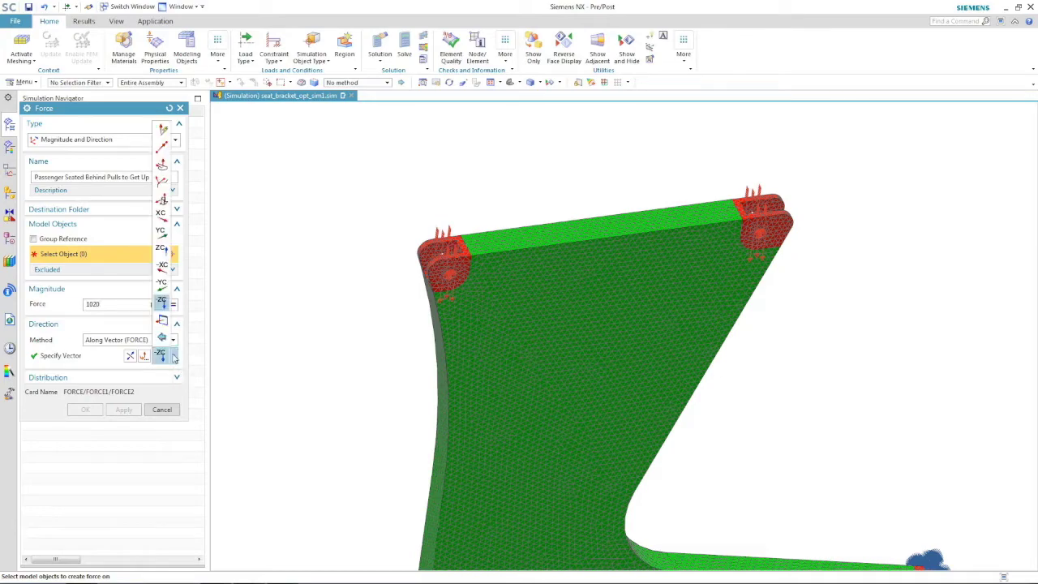
click(172, 356)
scroll(438, 268, up, 5)
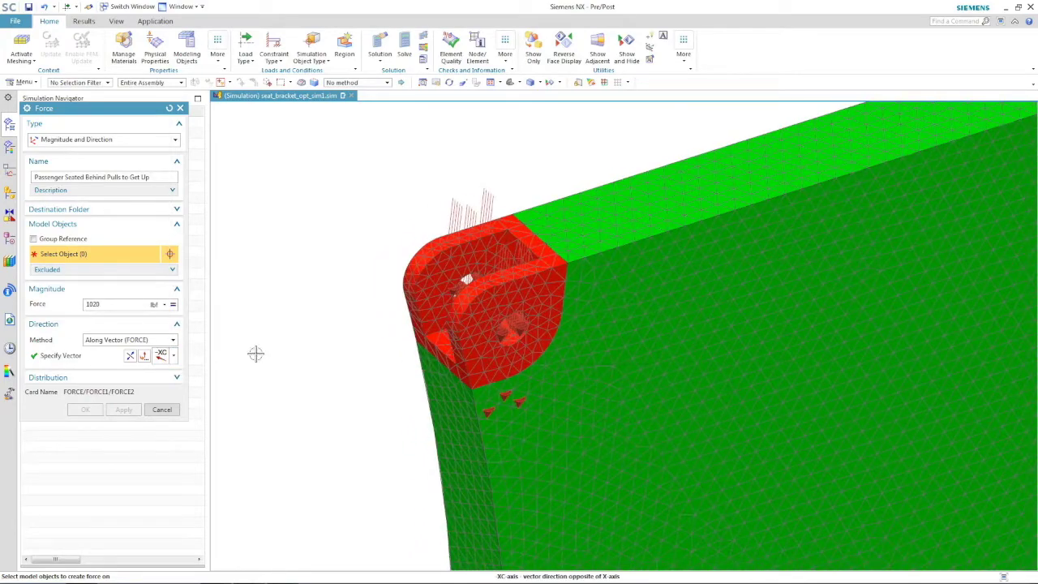
click(517, 359)
middle_drag(519, 357, 545, 327)
click(649, 348)
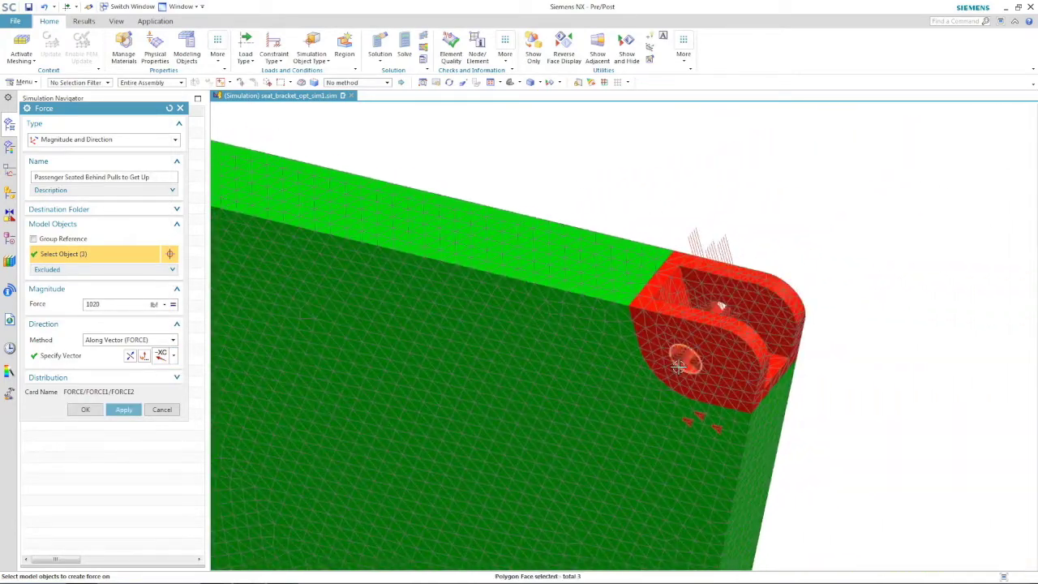
scroll(649, 347, up, 3)
scroll(641, 357, down, 8)
key(Home)
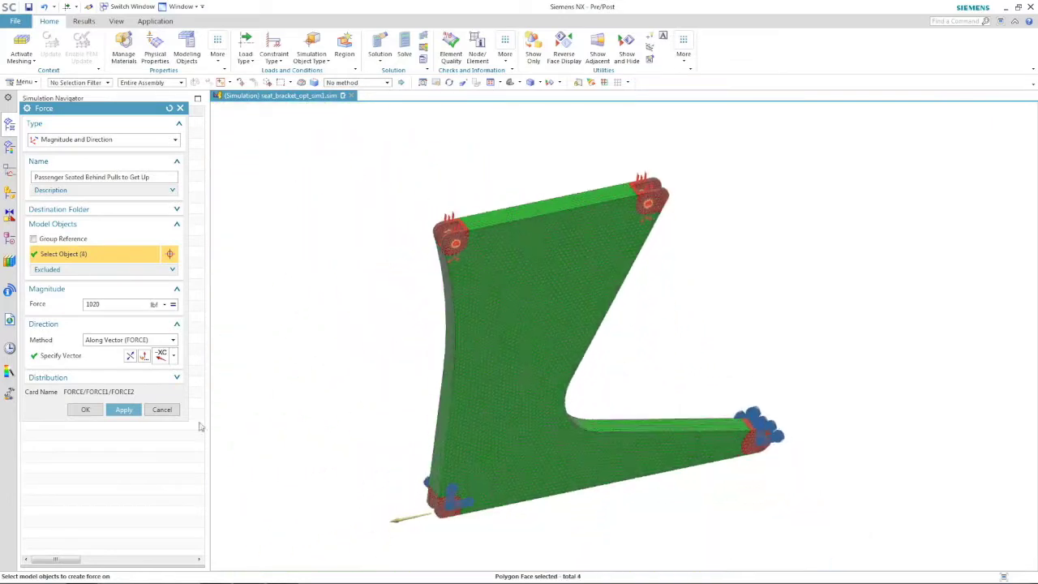
click(76, 413)
Expand Loads to verify both forces are listed.
click(47, 350)
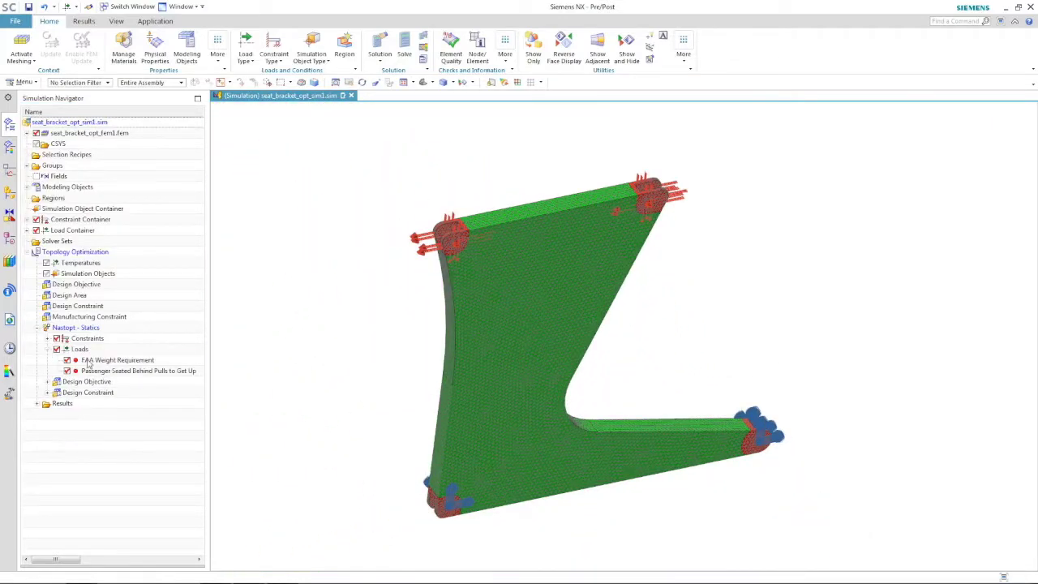
click(101, 371)
click(47, 350)
Define a 'Design Space' optimization area covering the whole mesh.
double_click(70, 295)
text(Design Space)
click(535, 341)
click(126, 321)
Add a Frozen area on the left and right bolt-hole bosses.
double_click(71, 295)
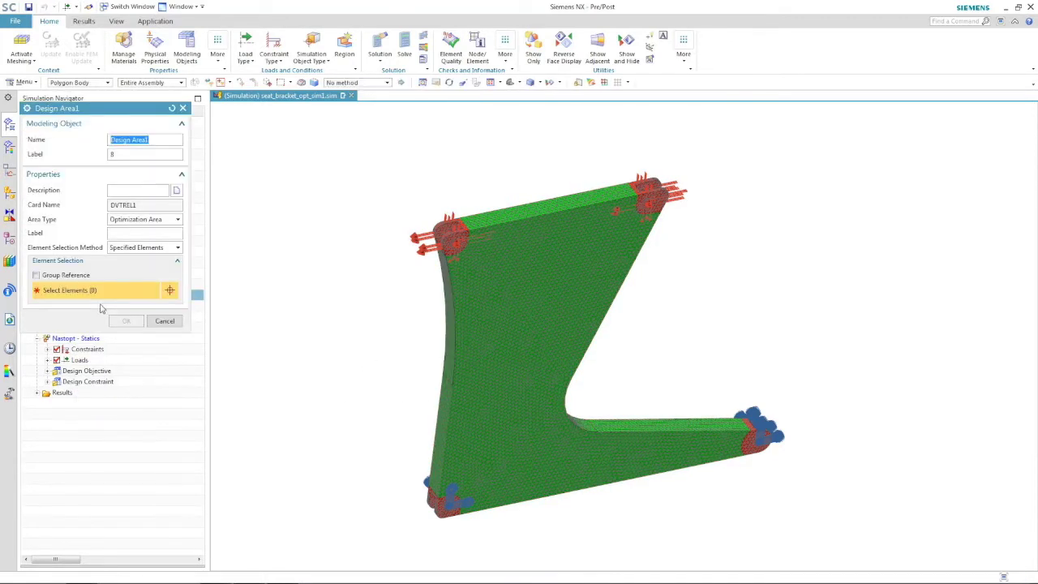
click(452, 237)
click(662, 194)
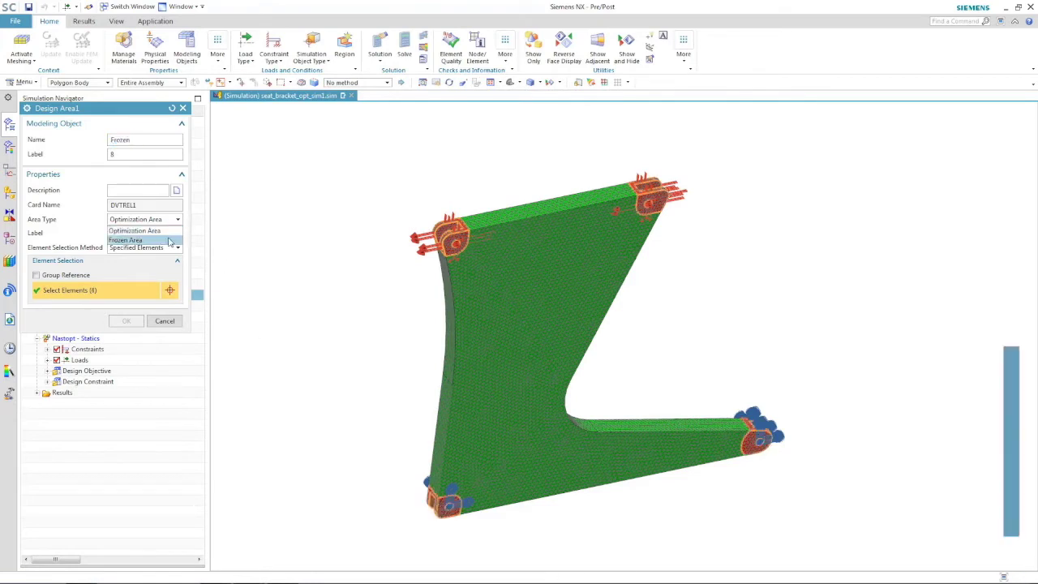
click(126, 320)
click(37, 296)
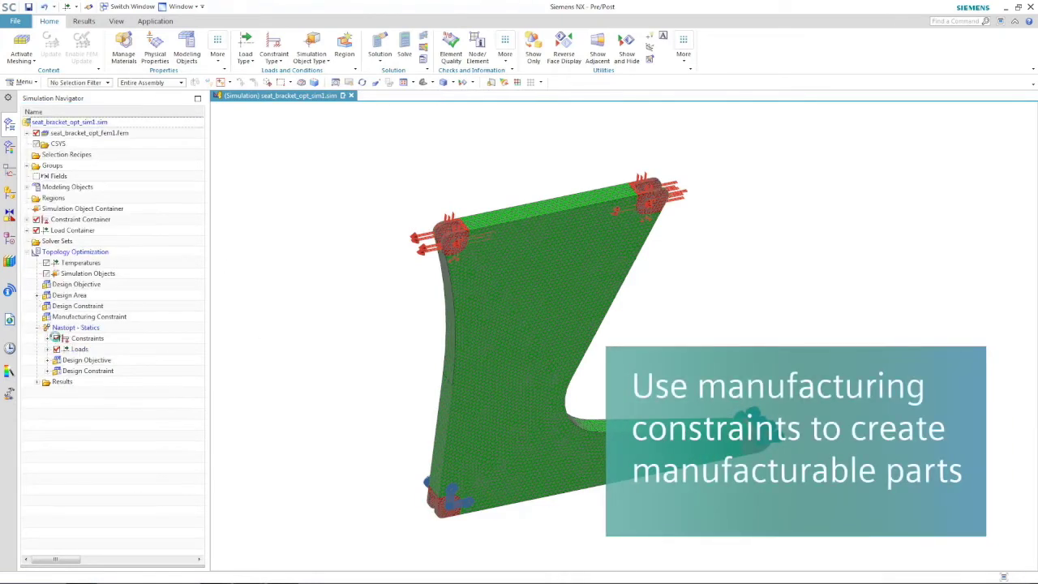
Add a manufacturing constraint named 'Die Cast Pull Direction'.
right_click(81, 316)
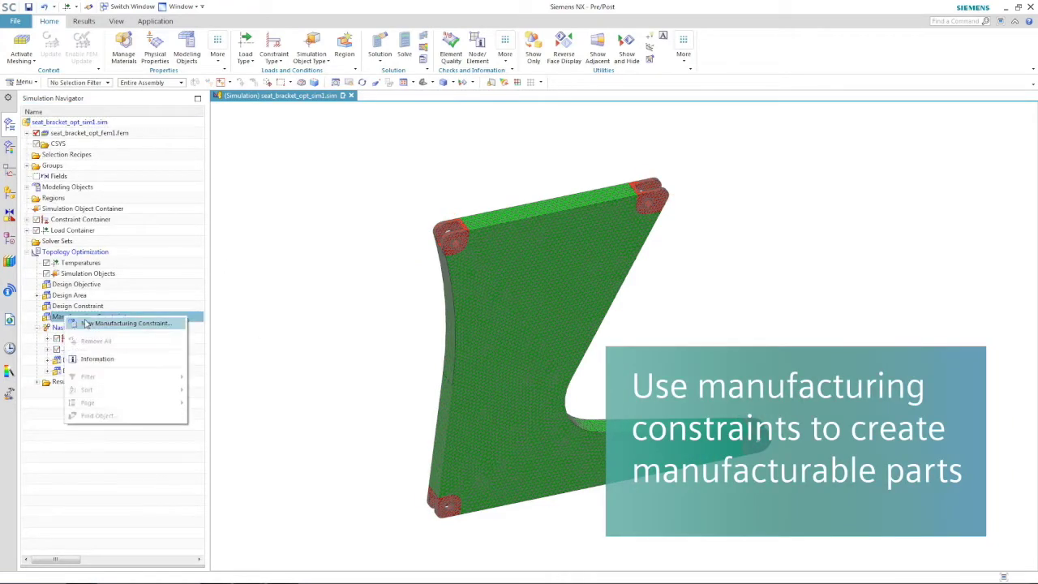
click(89, 321)
text(Die Cast Pull)
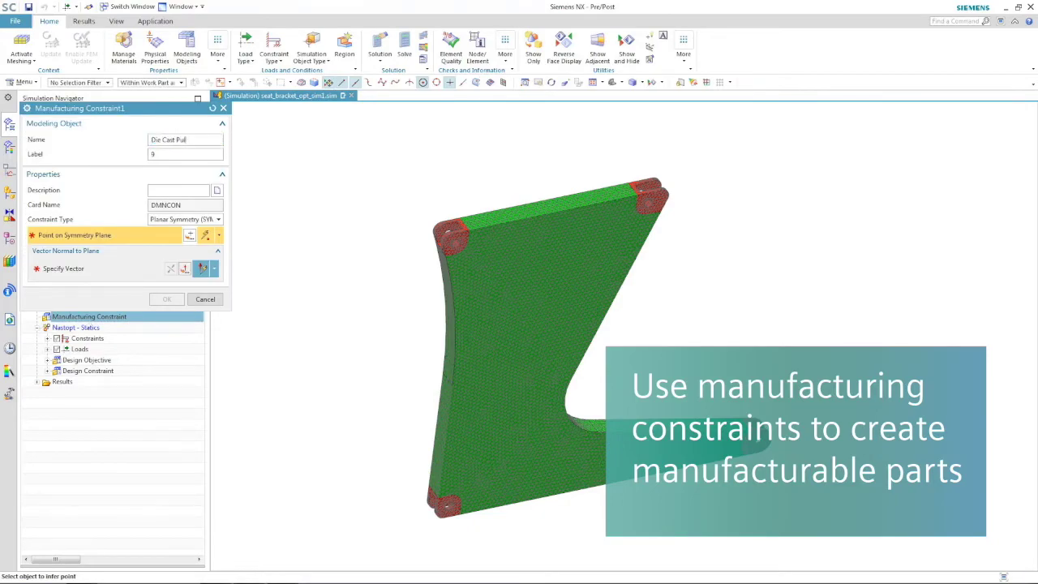
text( Direction)
scroll(625, 337, up, 5)
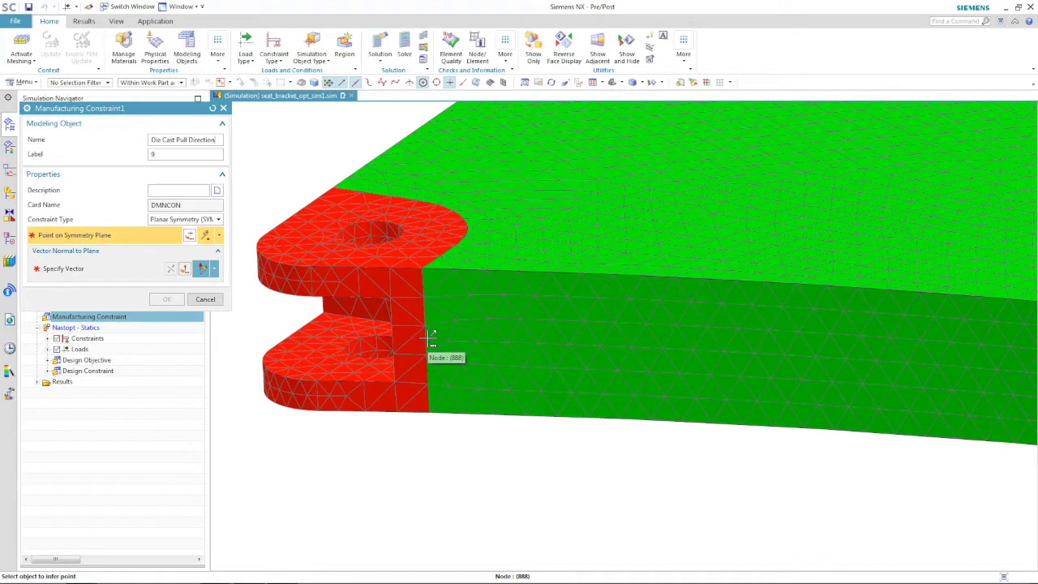
Put the symmetry-plane point on the part edge and set the plane normal to YC.
click(219, 237)
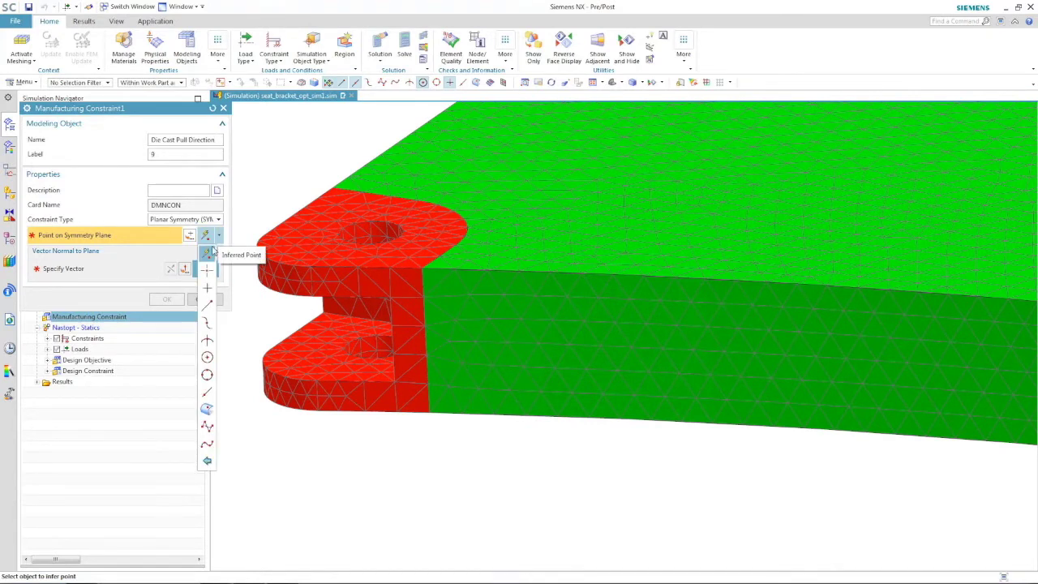
click(206, 395)
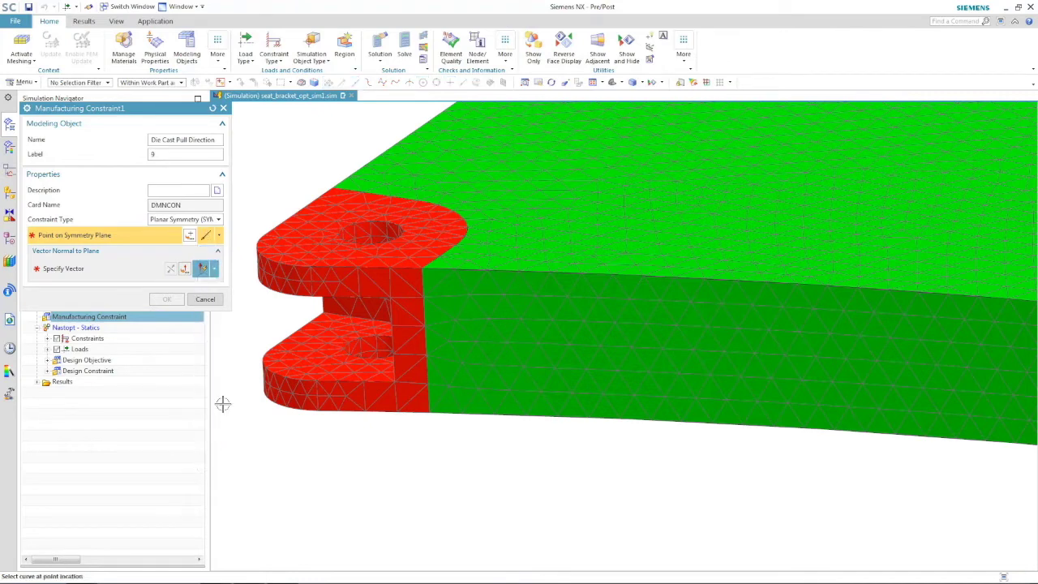
click(430, 337)
click(215, 269)
click(205, 396)
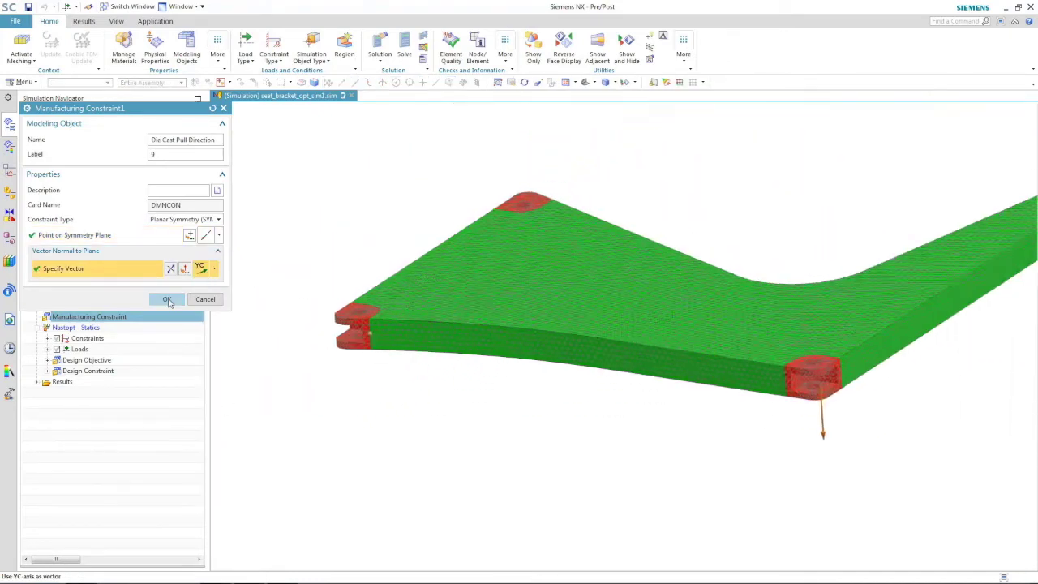
click(167, 299)
double_click(94, 253)
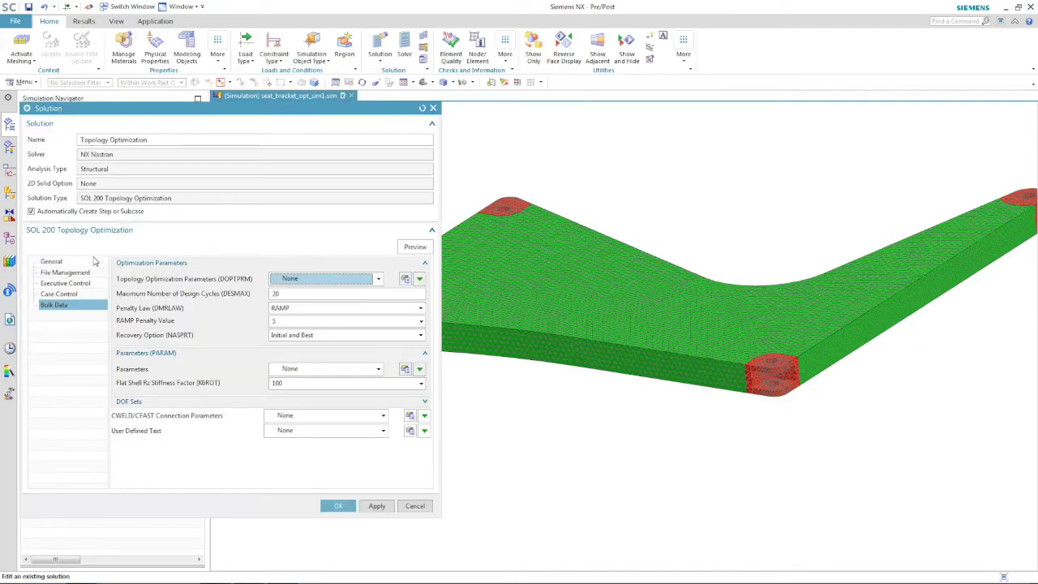
Change the Recovery Option, keep 50 design cycles, and solve the topology optimization.
click(324, 335)
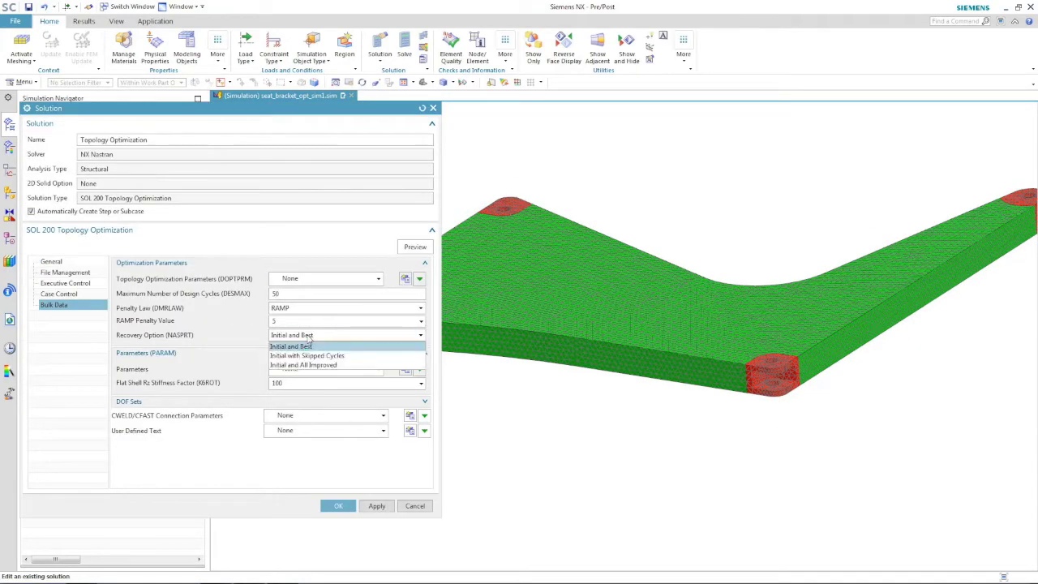
click(312, 363)
click(339, 506)
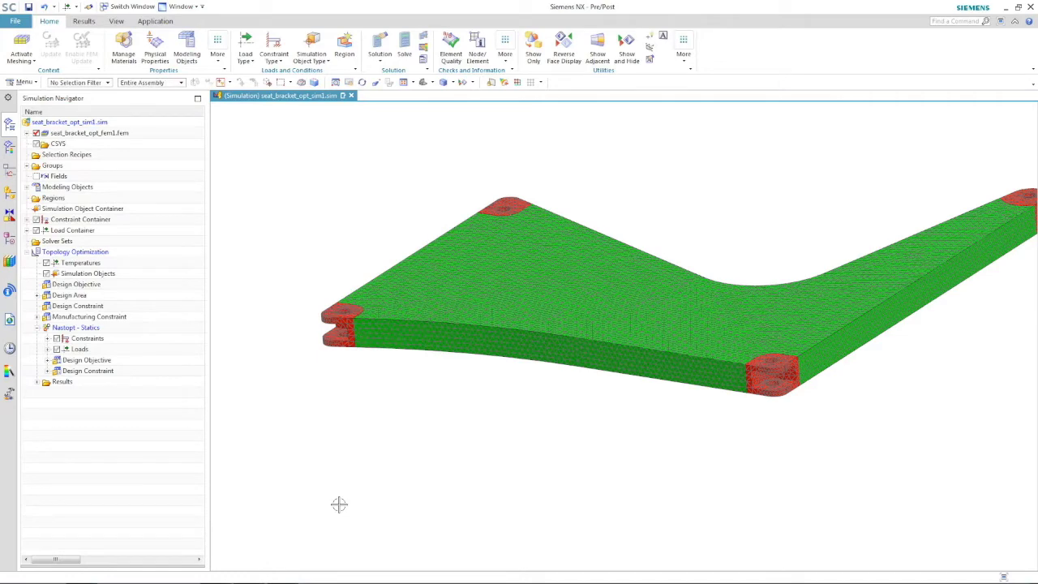
right_click(86, 252)
click(122, 477)
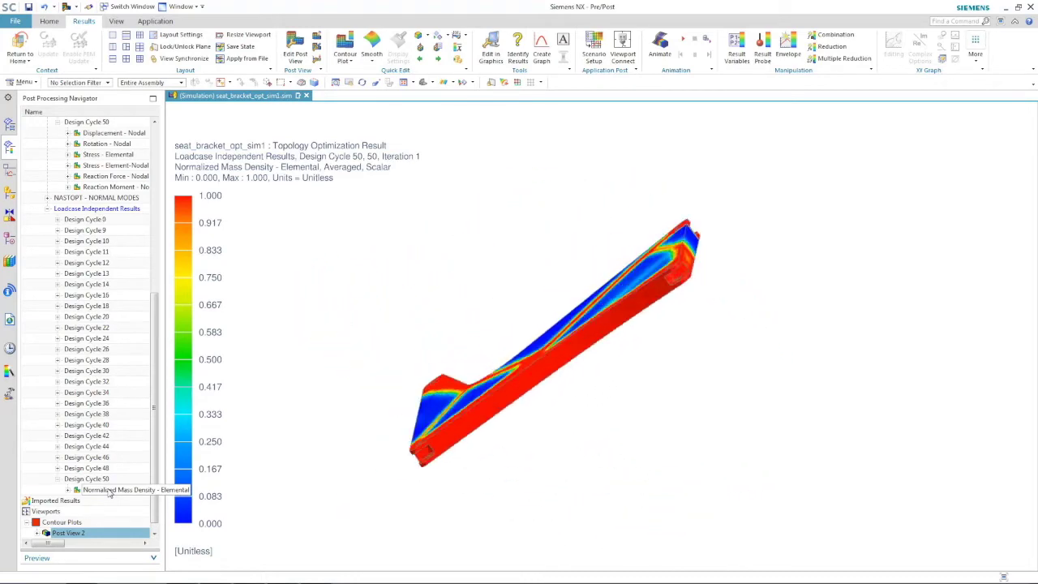
Animate the normalized mass density result through the design cycles.
click(660, 47)
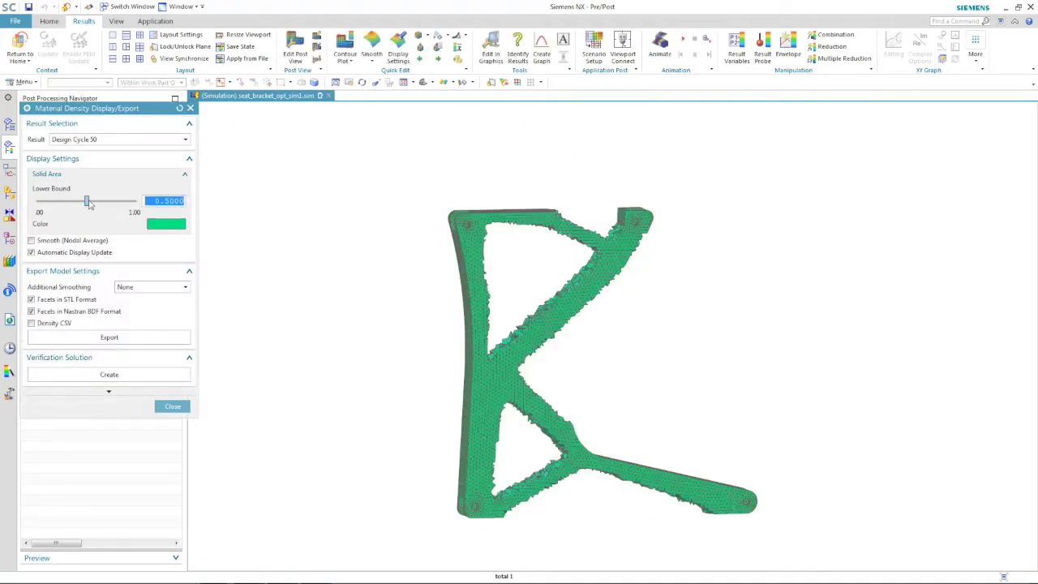
Export the Design Cycle 50 shape at lower bound 0.5 as STL and Nastran BDF.
mouse_move(110, 208)
mouse_down()
mouse_move(133, 208)
mouse_move(95, 209)
mouse_up()
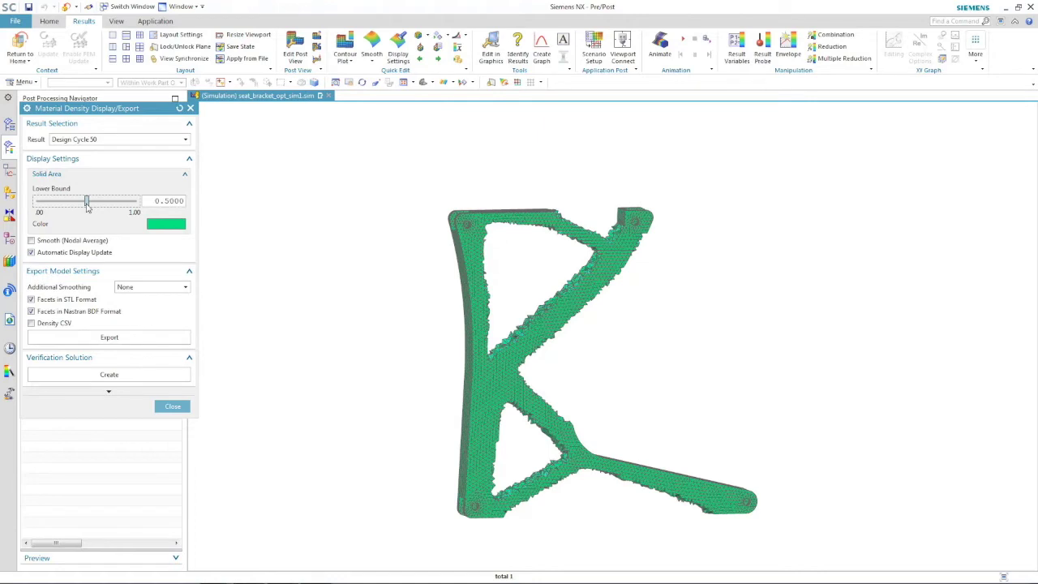
click(105, 337)
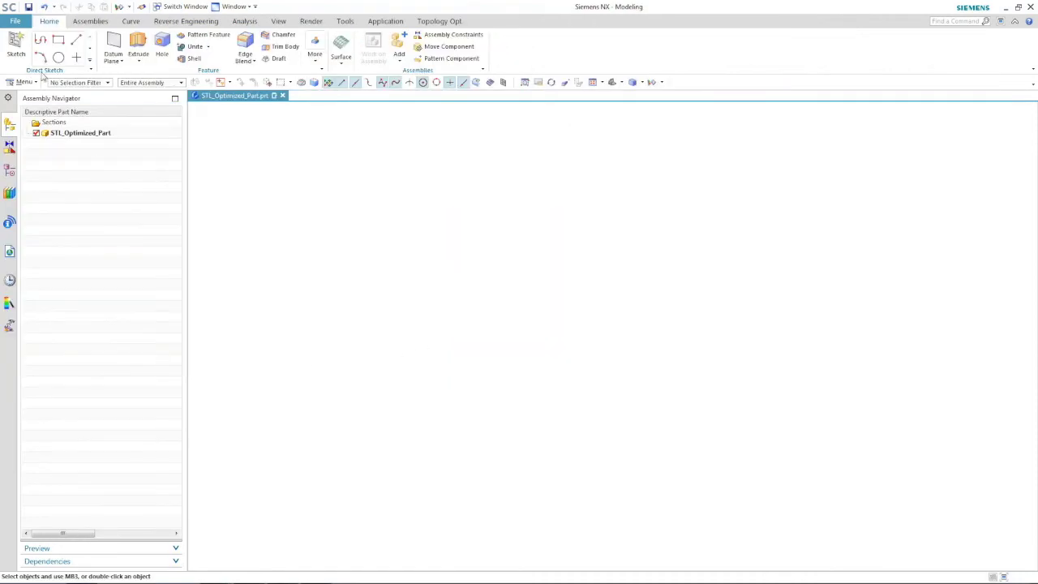
Import the optimized bracket STL file into the part as a convergent body.
click(14, 21)
mouse_move(38, 159)
click(138, 300)
click(167, 148)
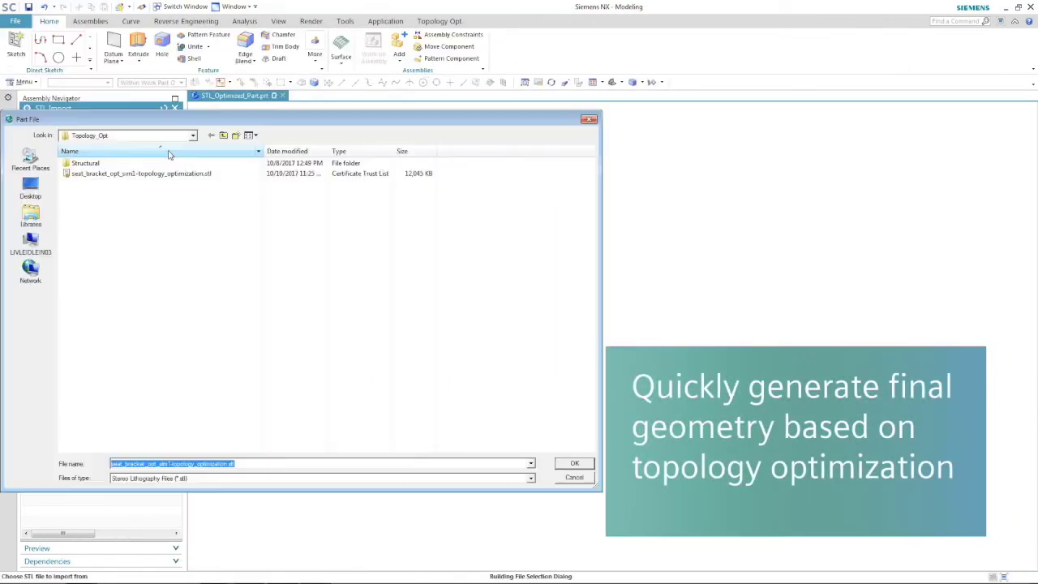
click(162, 173)
click(562, 462)
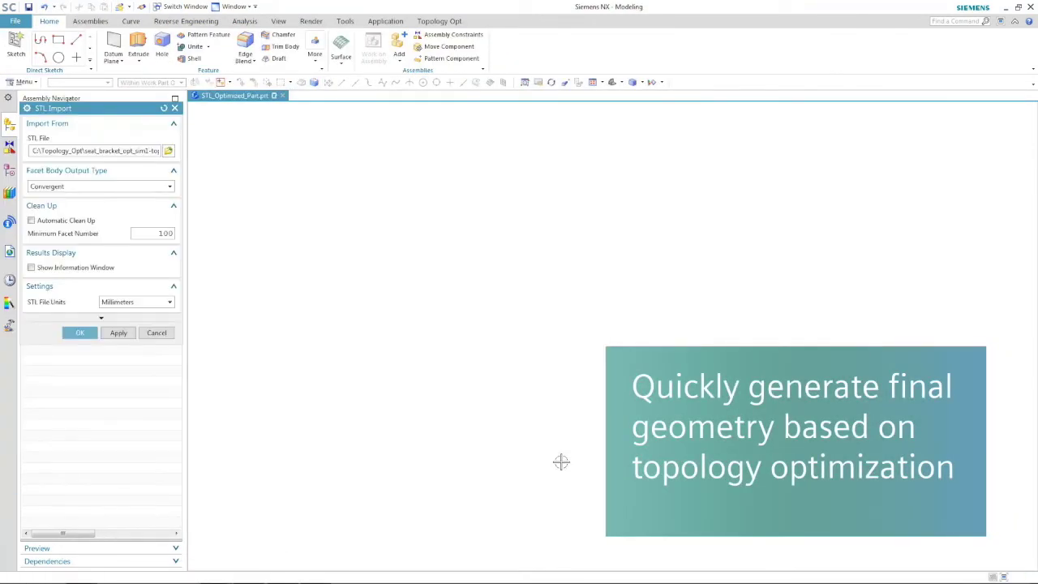
click(79, 334)
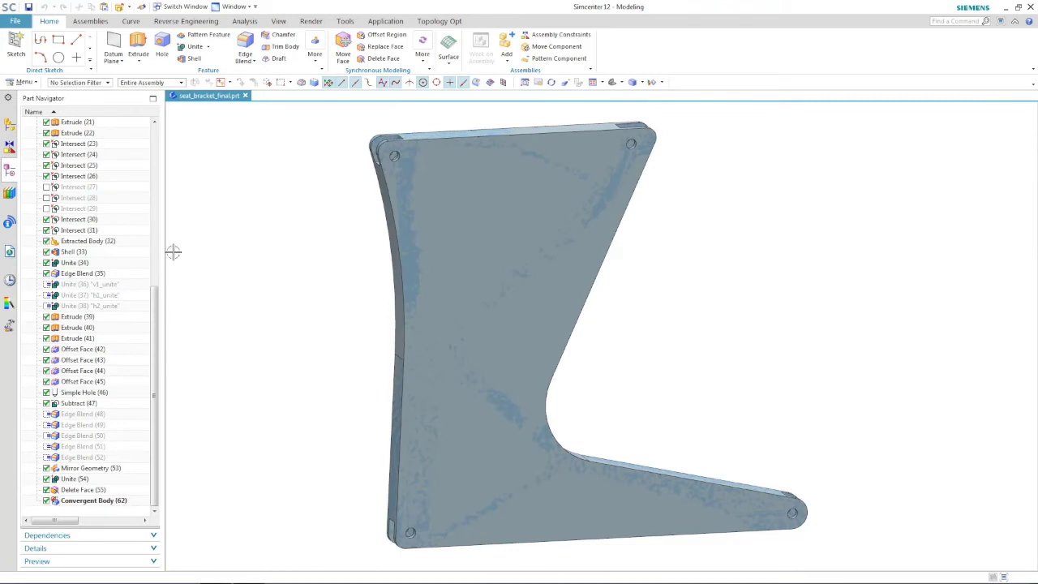
Start a sketch on the bracket face and show the model as wireframe.
click(16, 46)
click(486, 284)
click(116, 234)
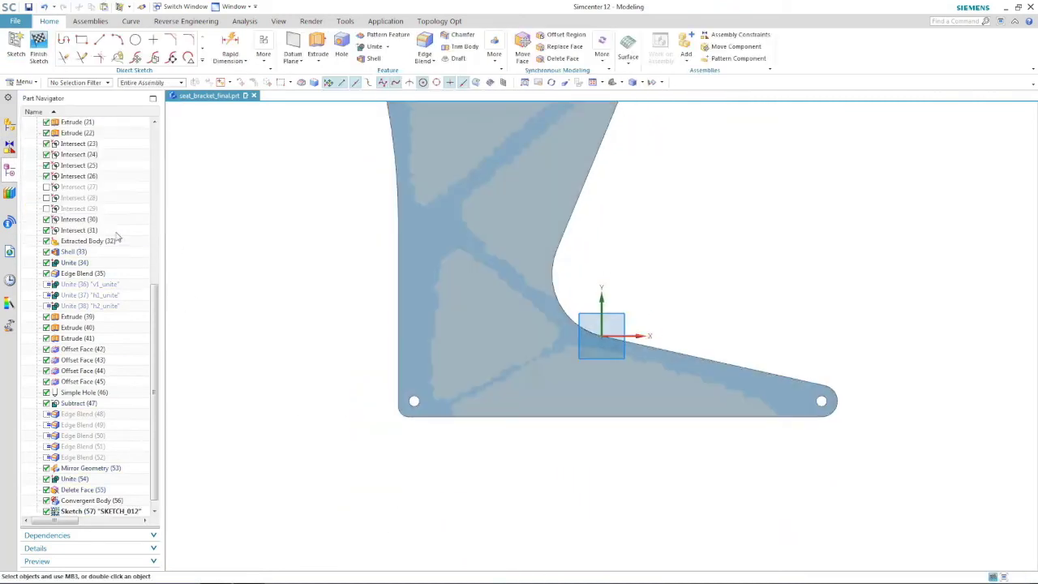
right_click(232, 269)
mouse_move(324, 352)
click(417, 463)
scroll(386, 470, up, 5)
Sketch an arc along the truss edge and a line from its end.
key(a)
click(436, 456)
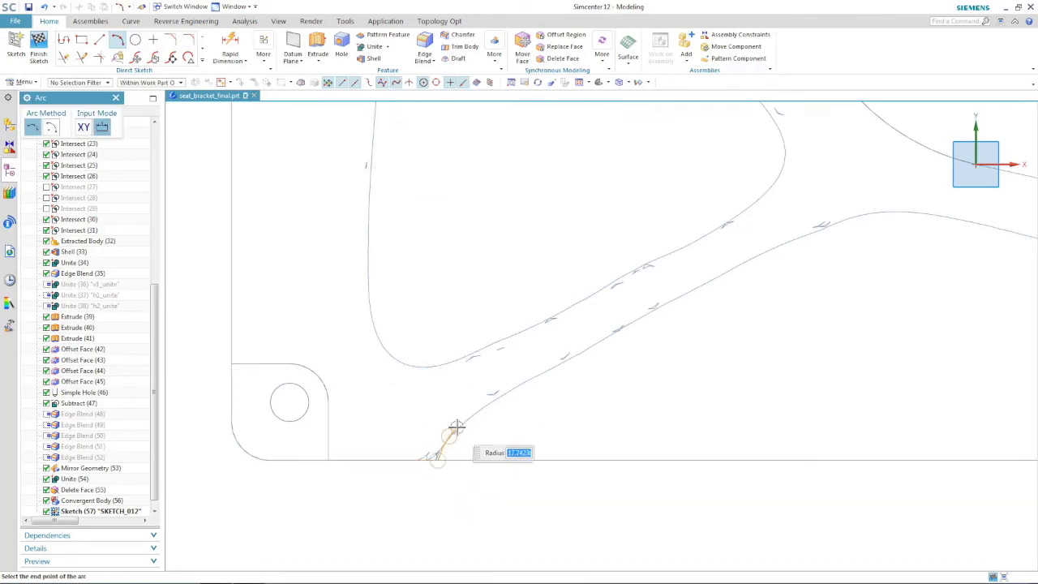
click(469, 412)
key(l)
click(470, 412)
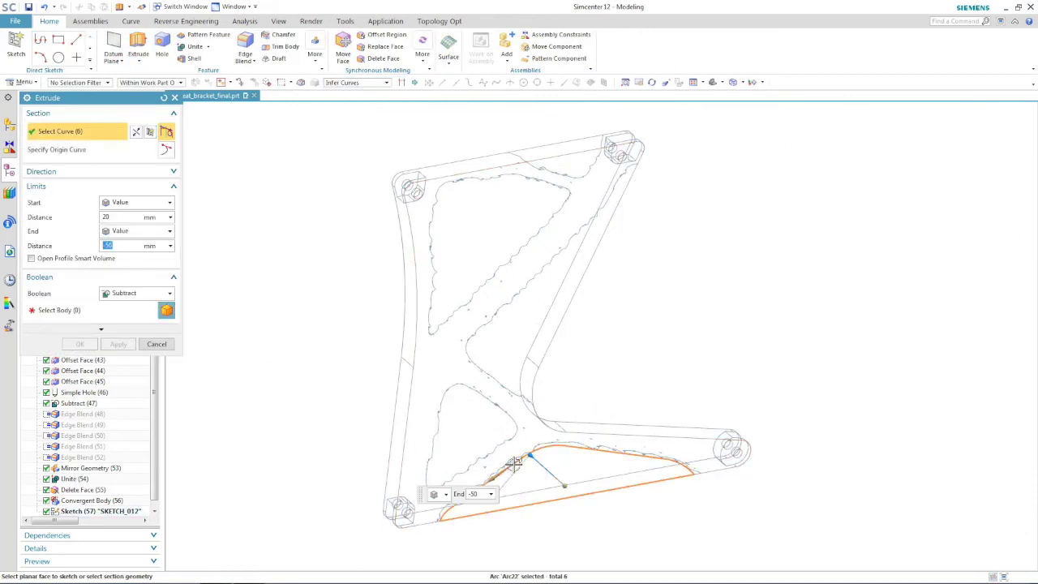
Extrude the sketch as a cut from the bracket body and return to shaded display.
middle_drag(479, 487, 514, 463)
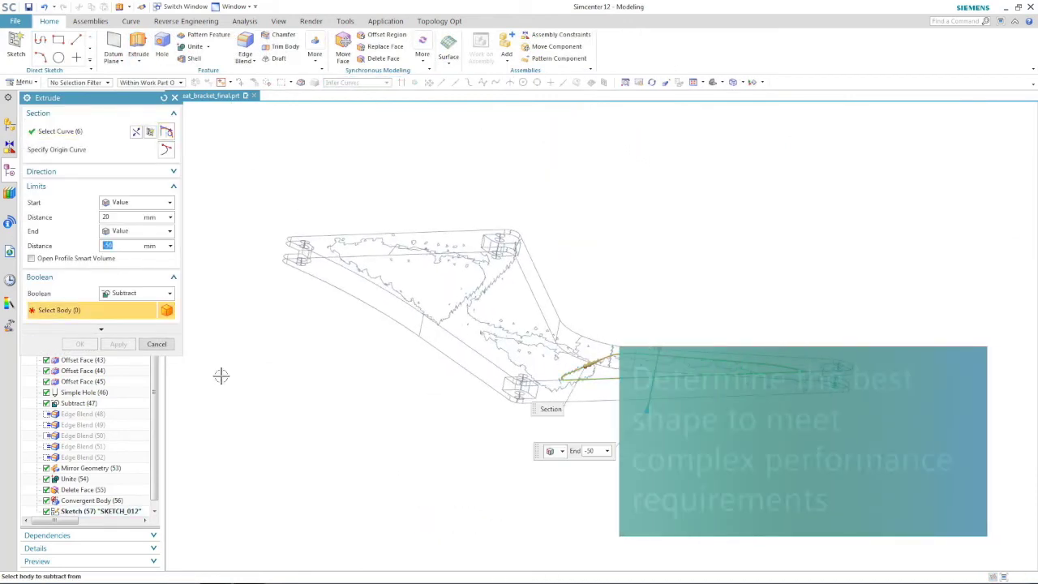
click(459, 360)
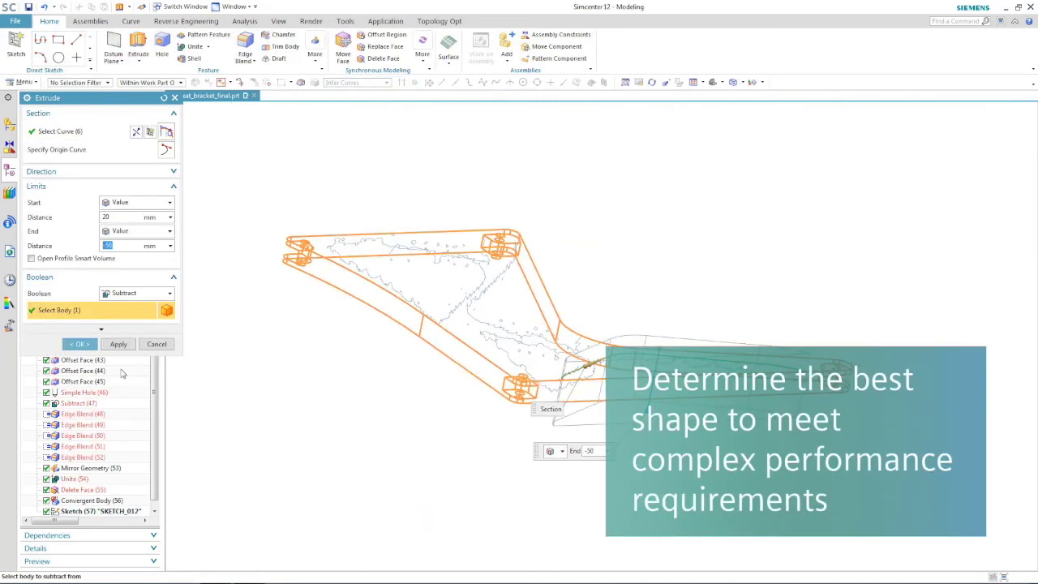
middle_click(139, 391)
right_click(219, 339)
mouse_move(254, 456)
click(371, 456)
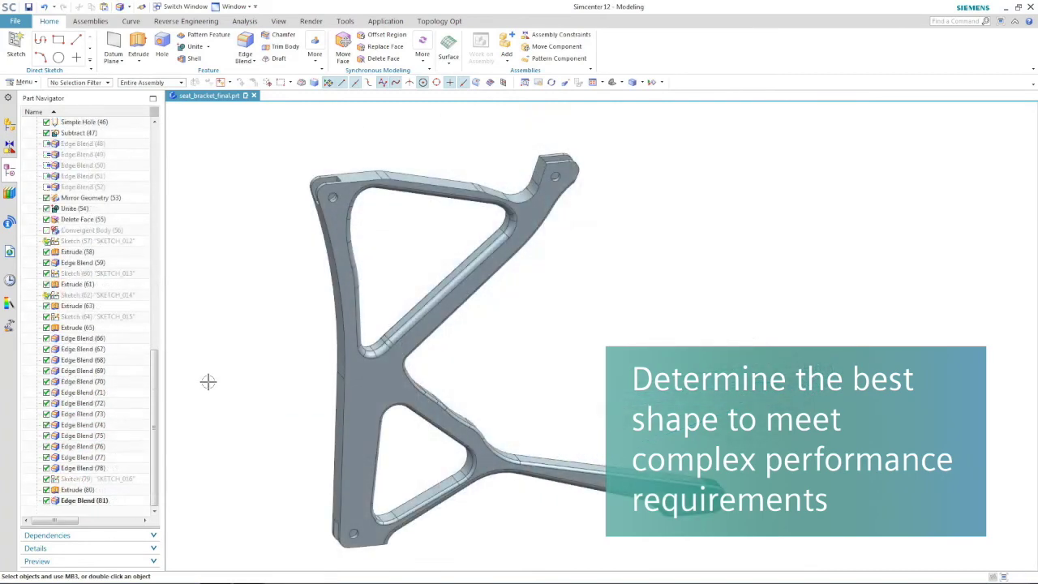